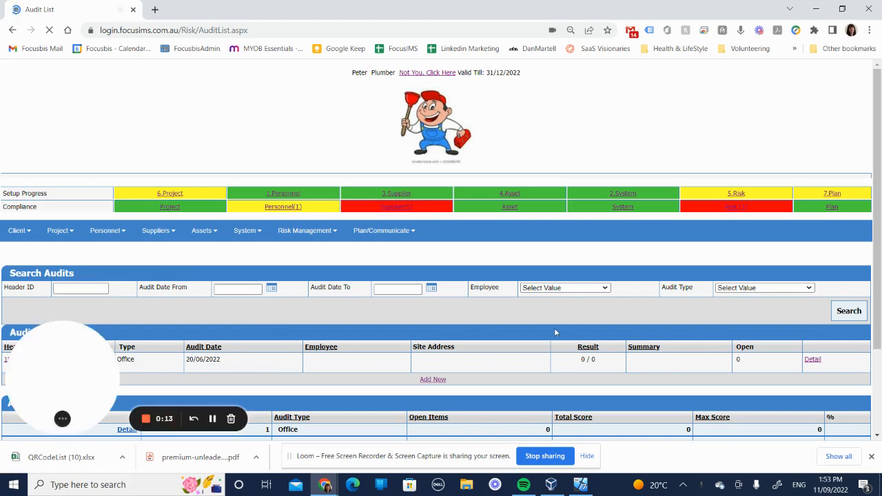
Step: Start a new audit record and set its audit type to IMS
scroll(876, 211, down, 2)
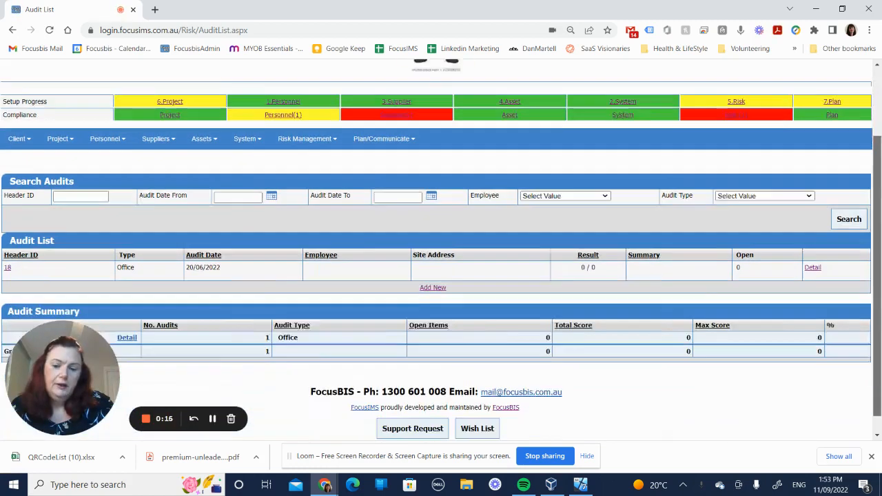
click(433, 269)
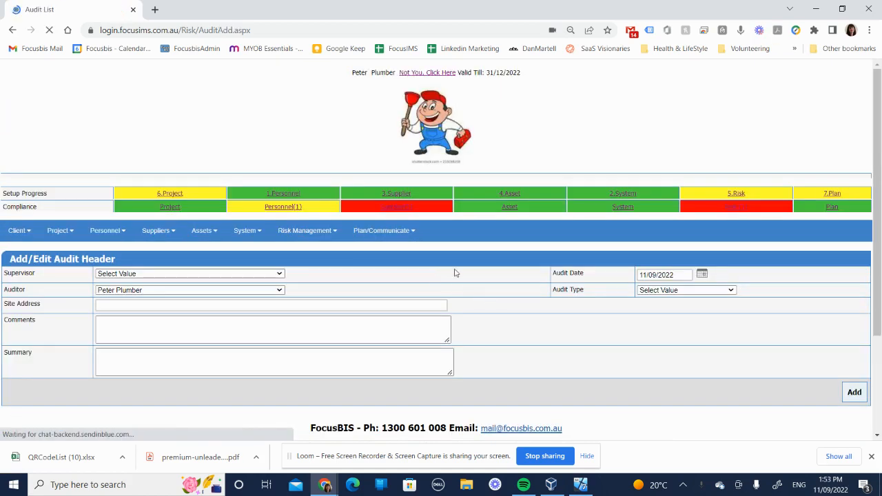
click(674, 290)
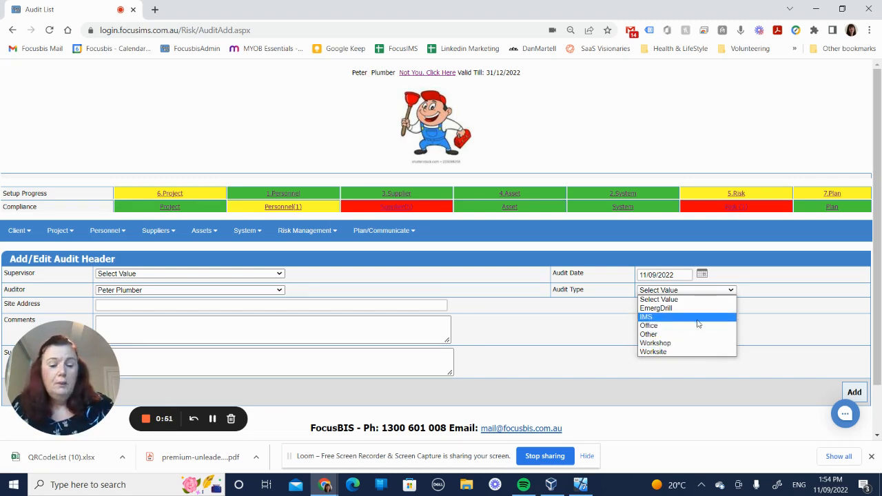
click(680, 318)
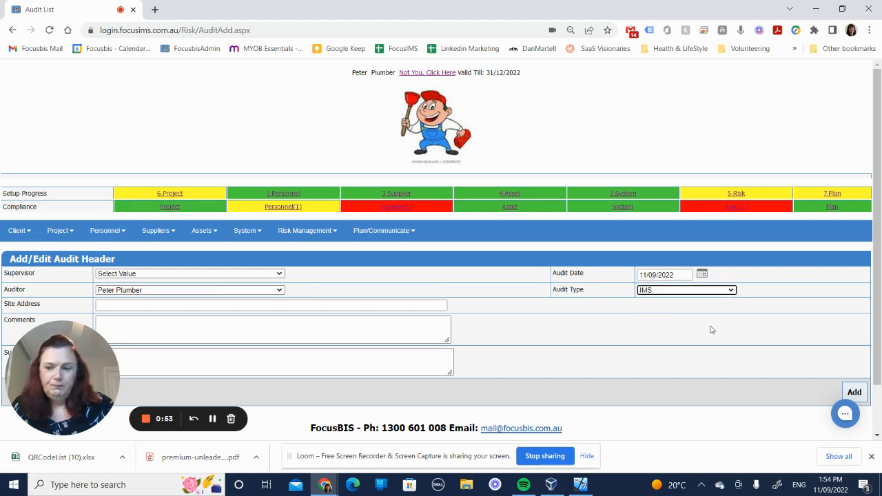
Step: Enter "Office and Worksite" as the site address and add the audit header
scroll(872, 262, down, 1)
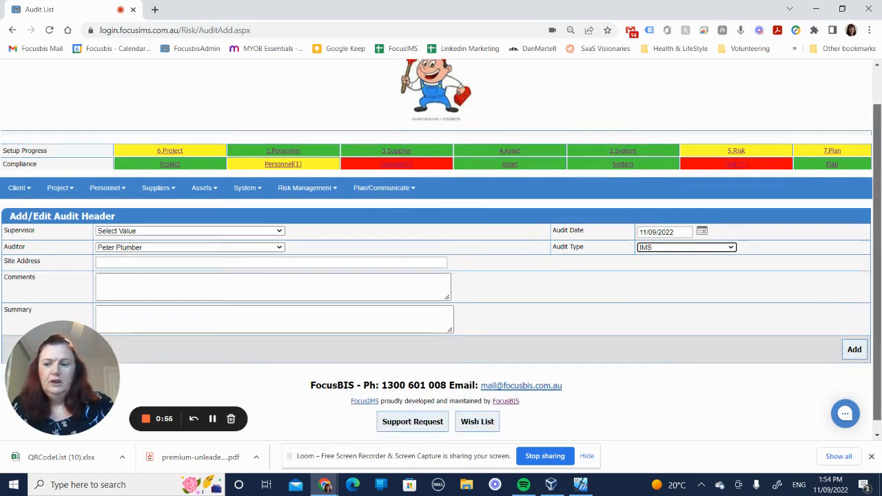
click(167, 301)
click(149, 262)
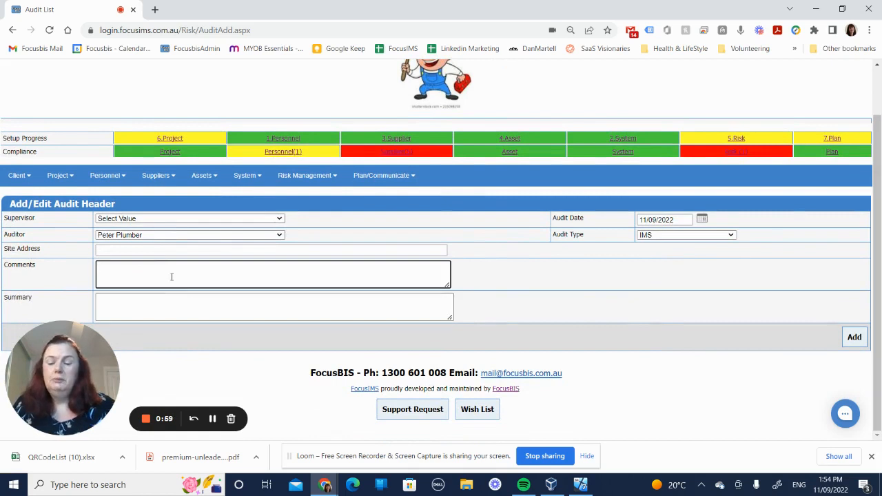
click(173, 306)
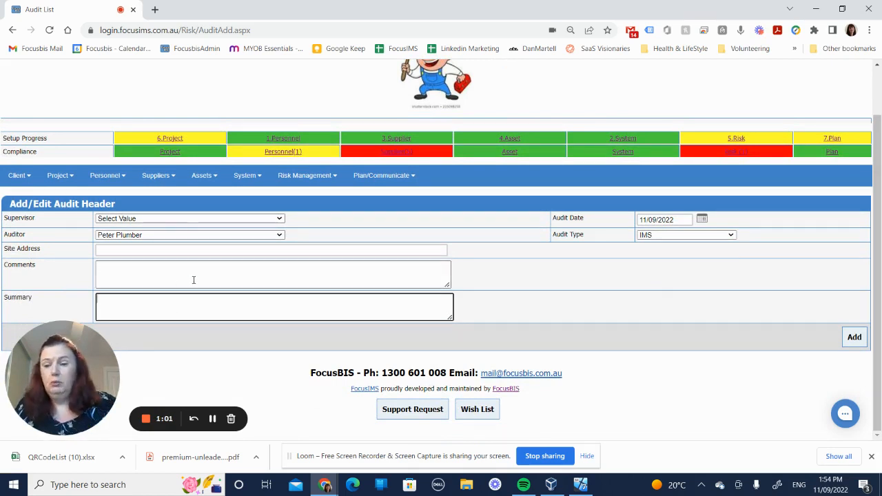
click(183, 249)
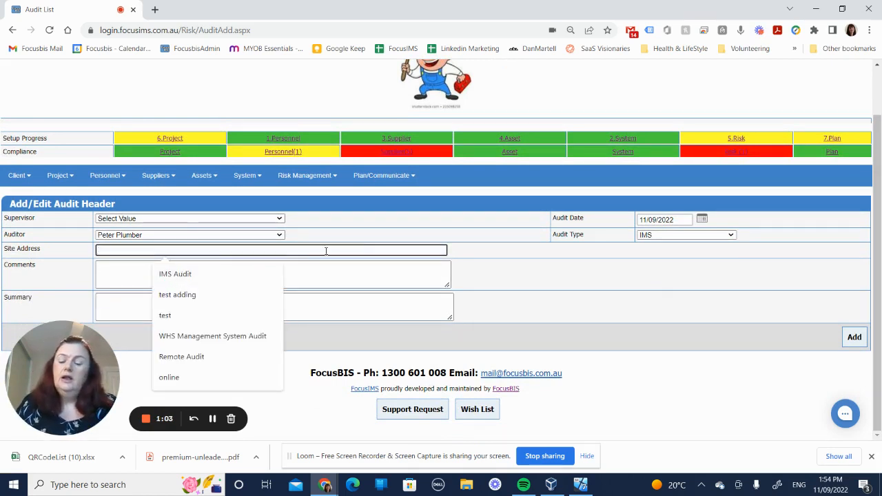
text(Office and Worksite)
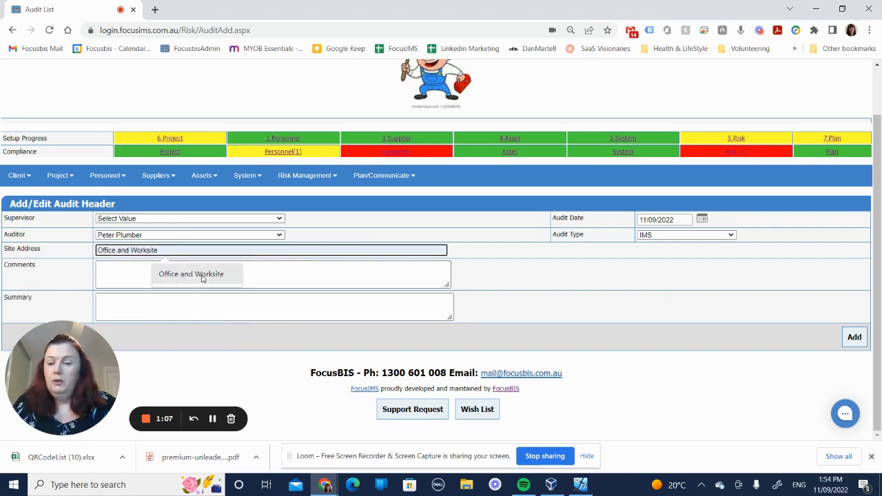
click(203, 275)
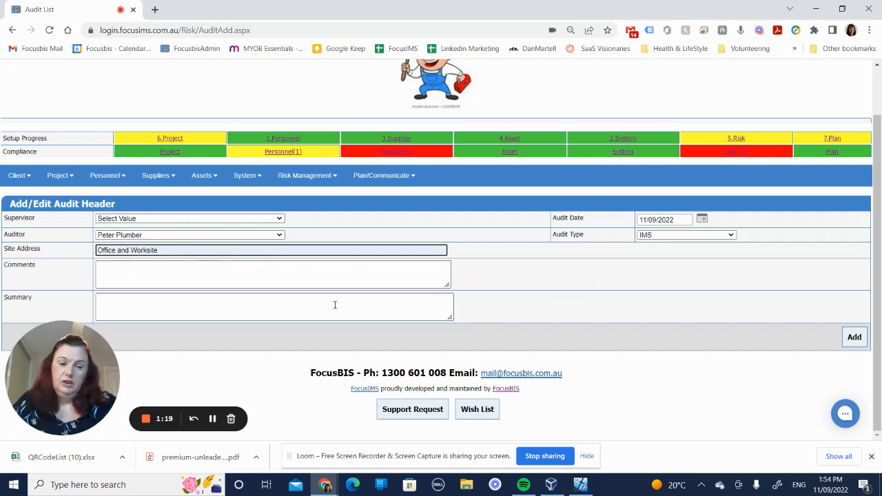
click(854, 338)
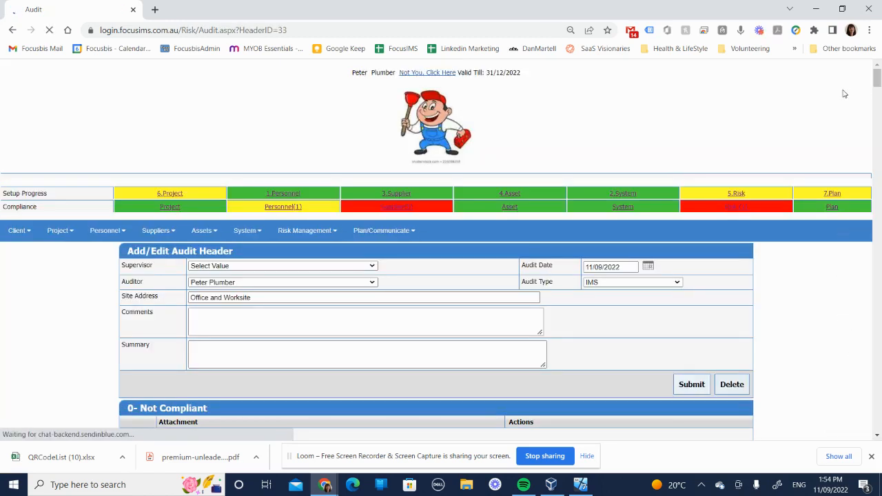
Step: Set the result of inspection item 10.1, Improvement - General, to 2-Fully Compliant
drag(877, 80, 876, 92)
scroll(255, 212, down, 4)
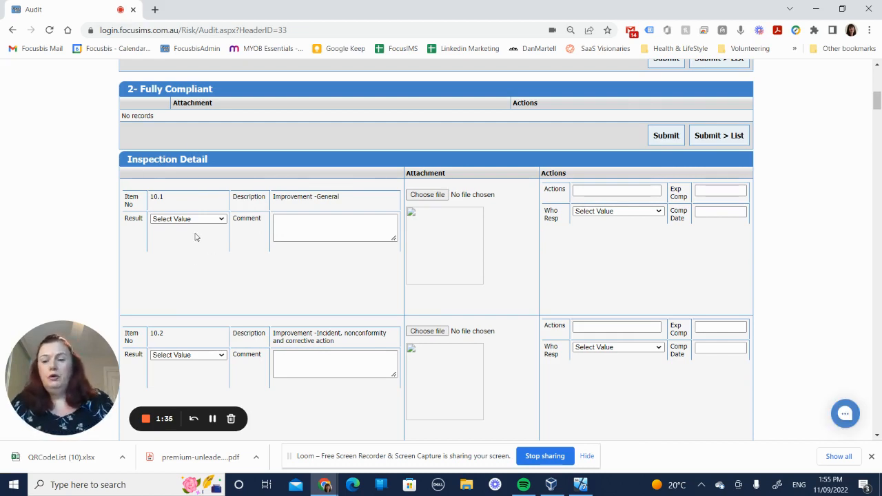
click(196, 219)
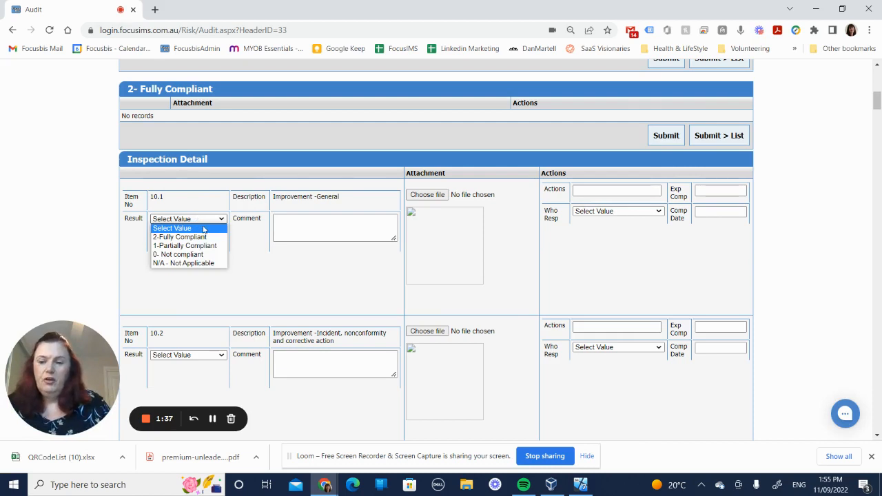
click(203, 237)
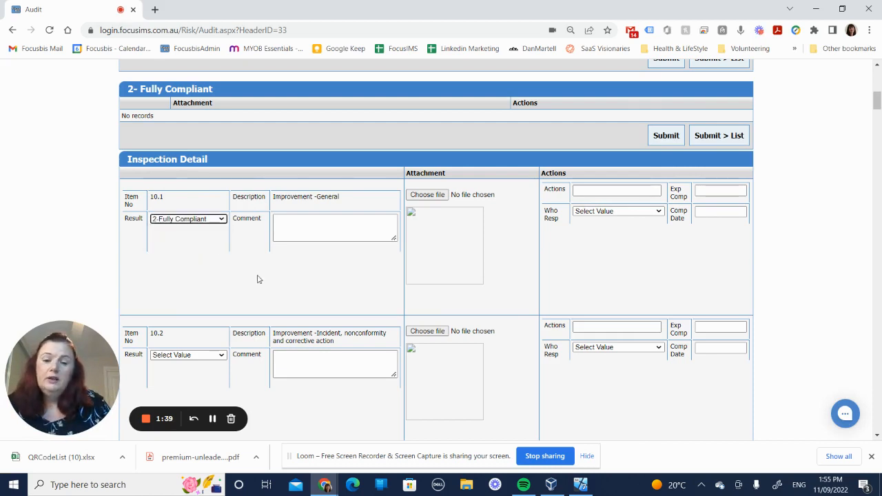
Step: Look through the browser's installed extensions for the Voice In voice typing extension
click(308, 227)
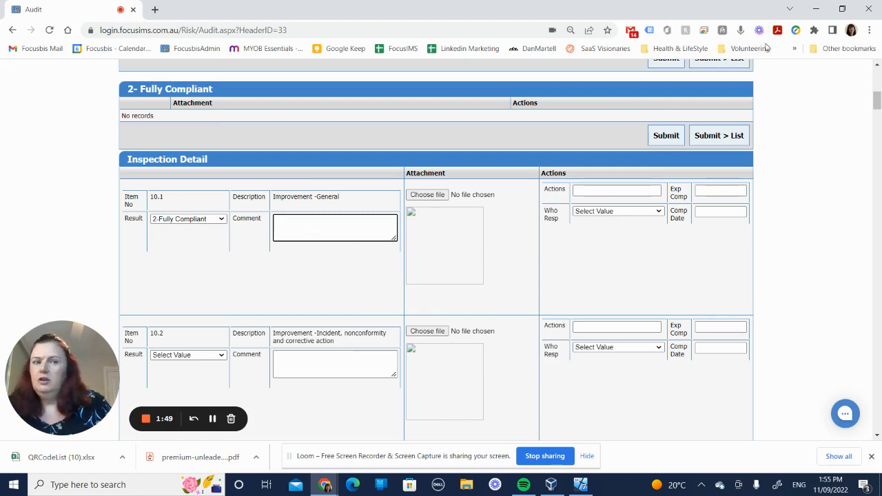
click(813, 31)
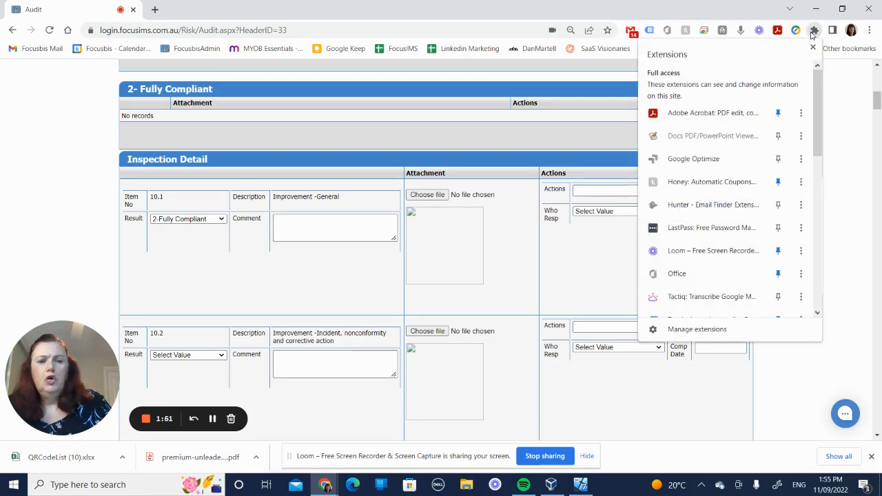
drag(813, 117, 800, 207)
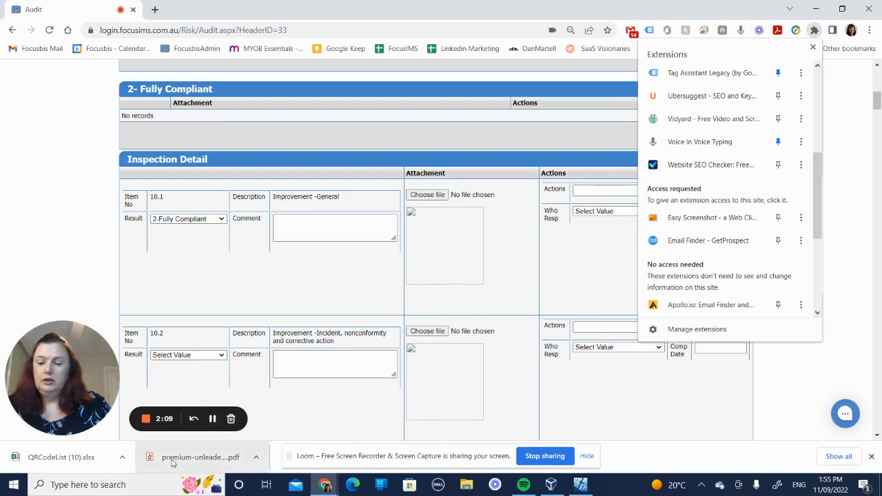
click(851, 160)
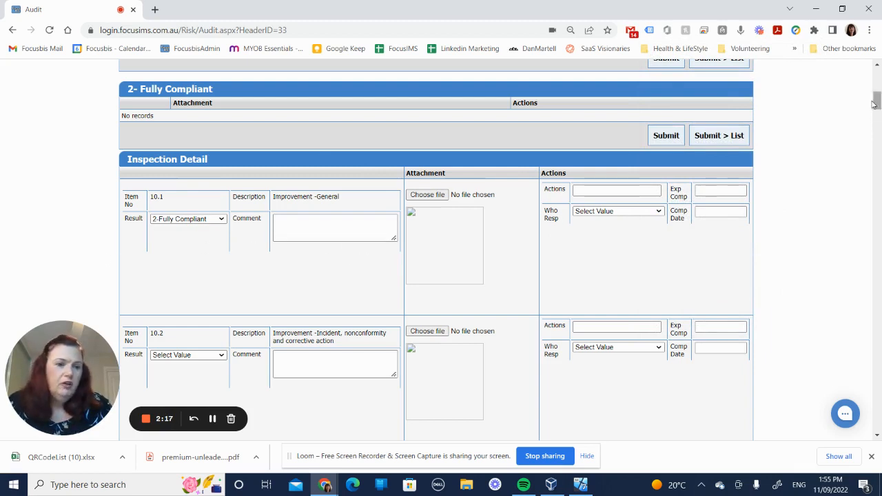
Step: Submit the inspection results and review the compliance sections of the audit
drag(875, 101, 869, 441)
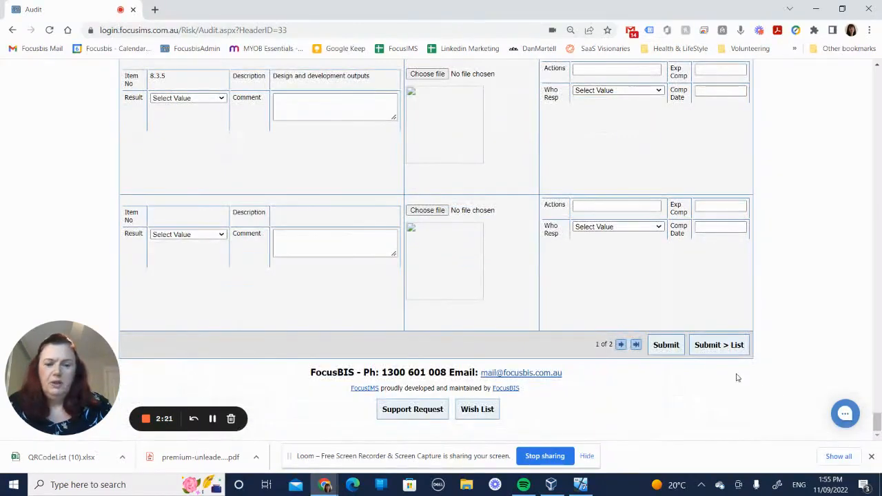
click(665, 346)
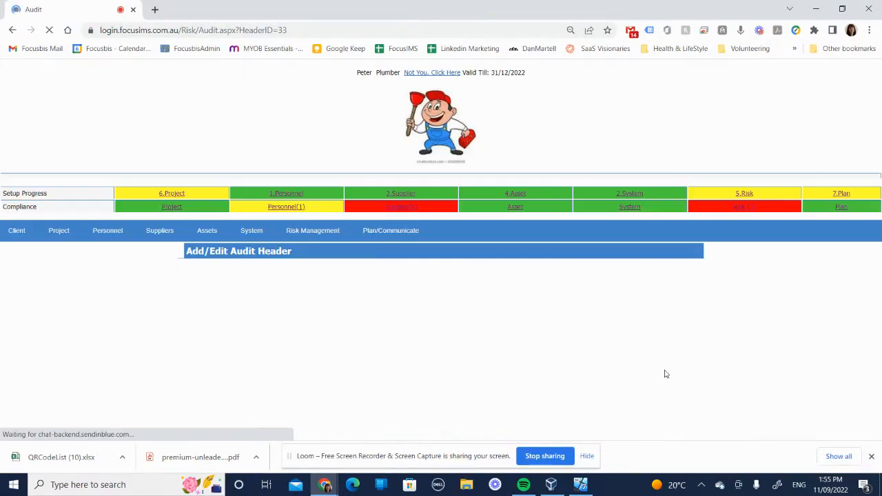
drag(878, 88, 879, 98)
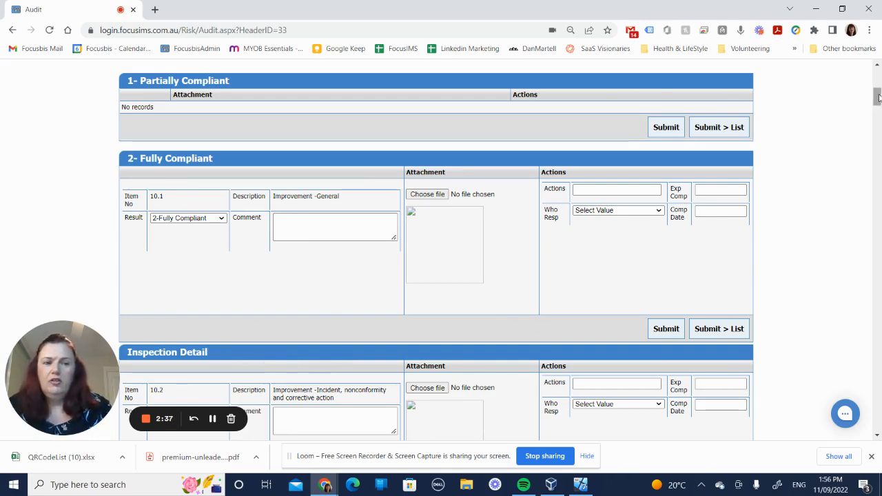
scroll(634, 193, up, 2)
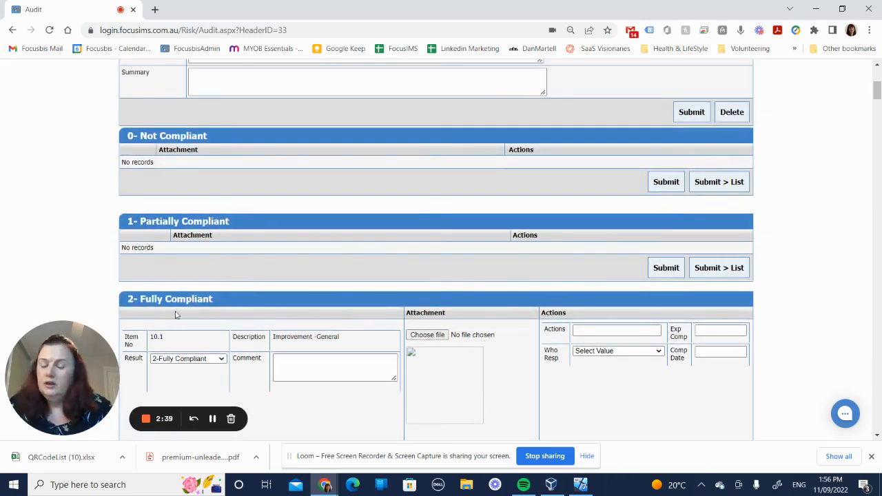
click(376, 382)
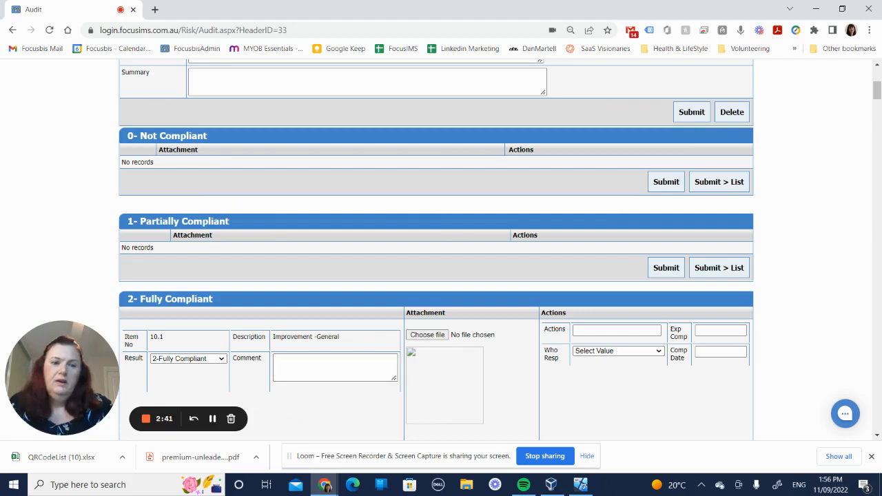
Step: Rate inspection item 10.2 as 1-Partially Compliant with the comment "Not all incidents have corrective actions"
scroll(627, 155, down, 5)
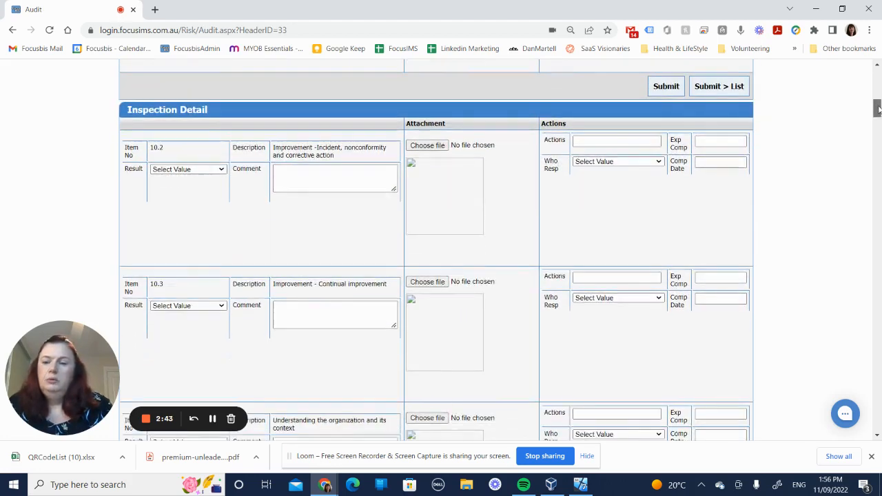
click(223, 172)
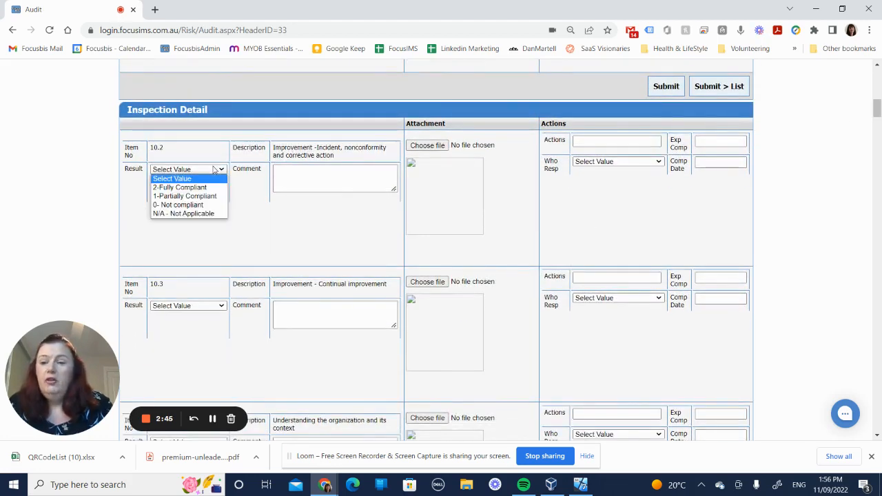
key(Escape)
click(206, 198)
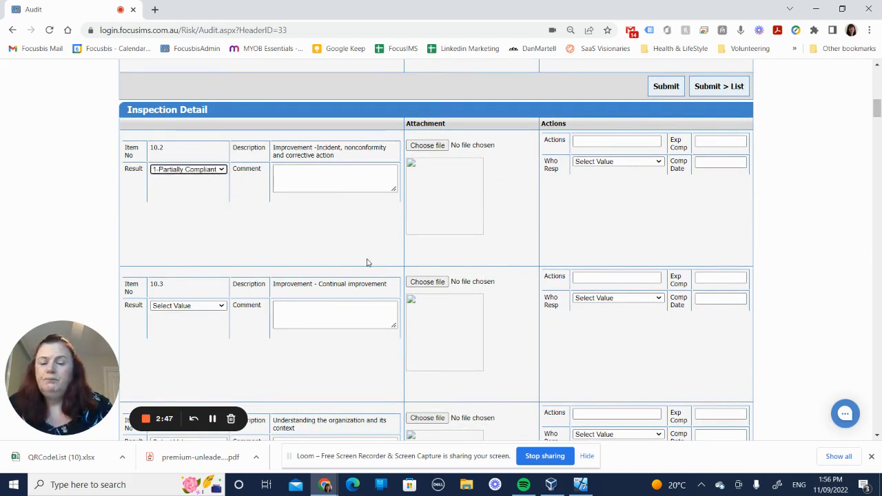
click(353, 173)
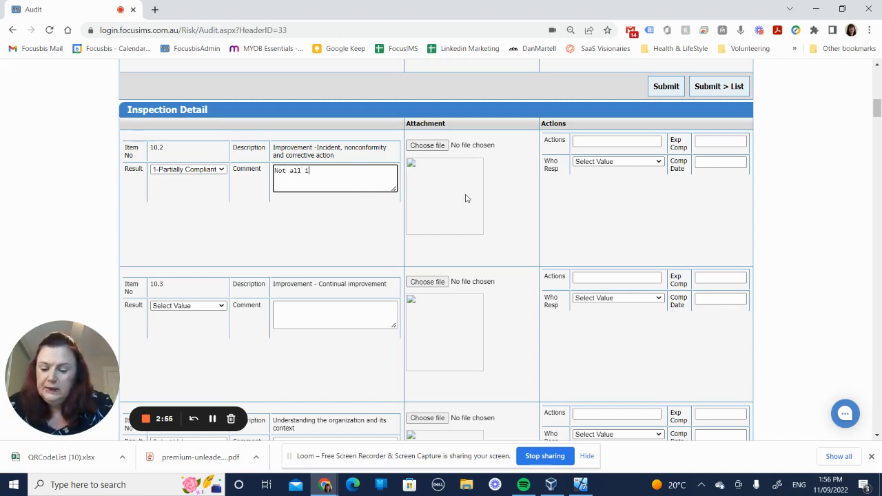
text(Not all incidents )
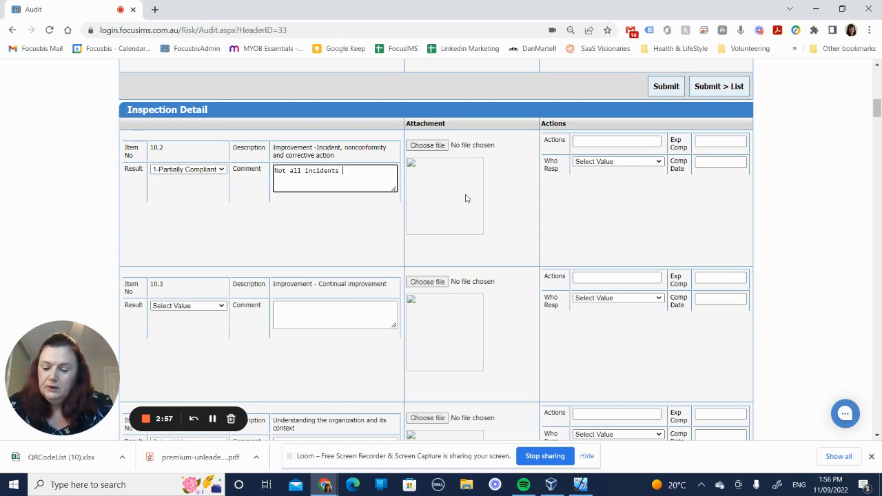
text(have corrective actions)
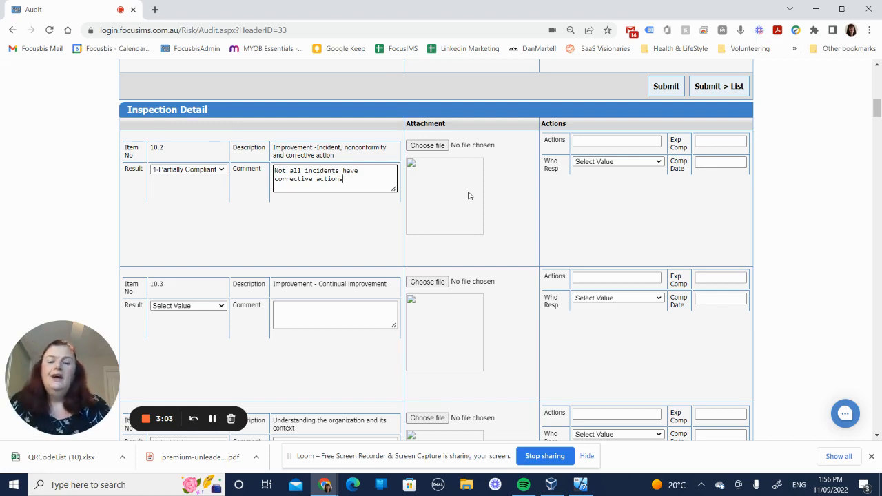
Step: Give item 10.2 the action "Add actions to all incidents" and assign a responsible employee to it
click(580, 142)
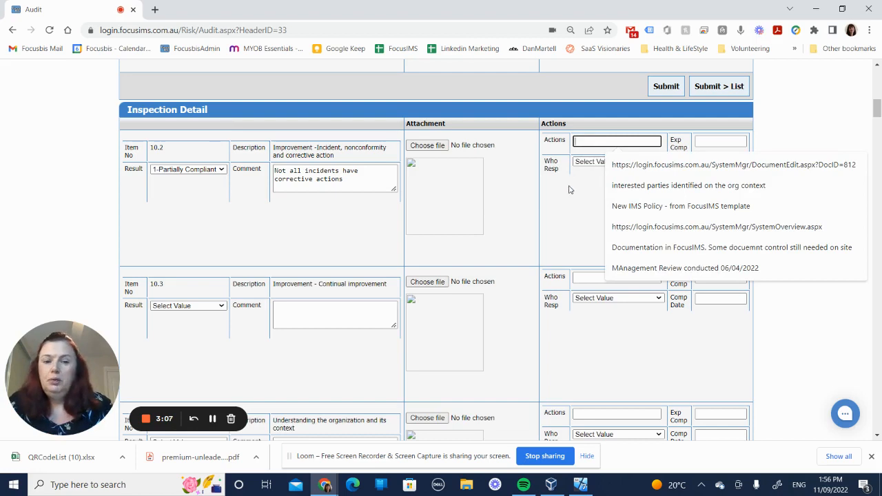
text(Add act)
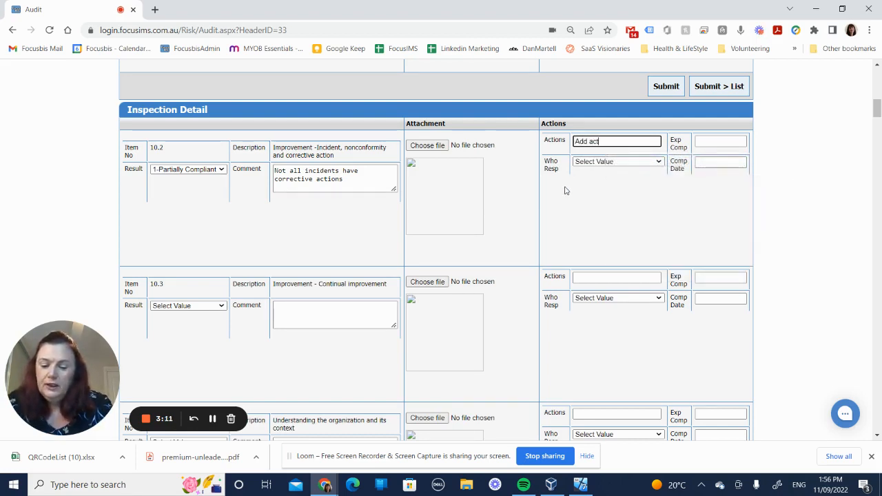
text(ions )
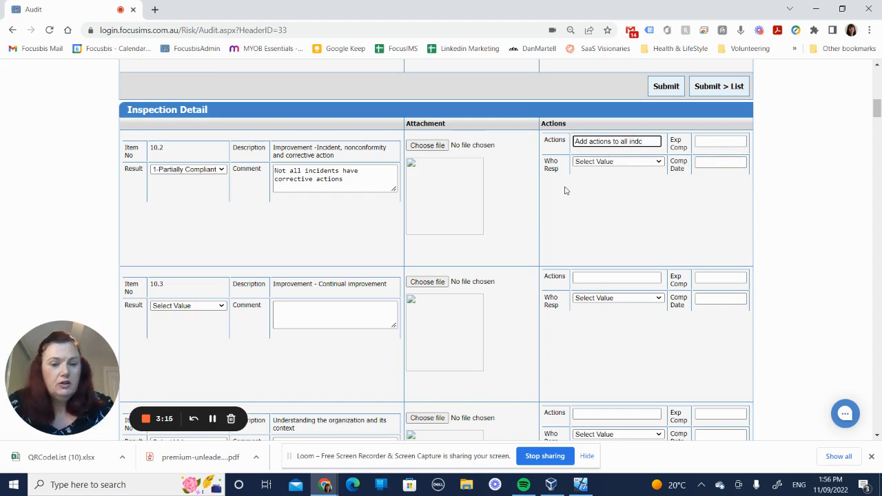
text(to all incid)
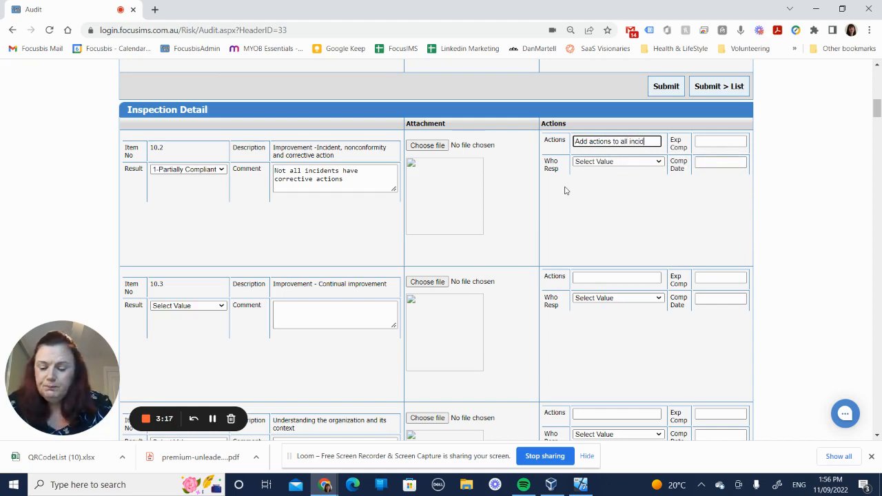
text(ents)
click(607, 161)
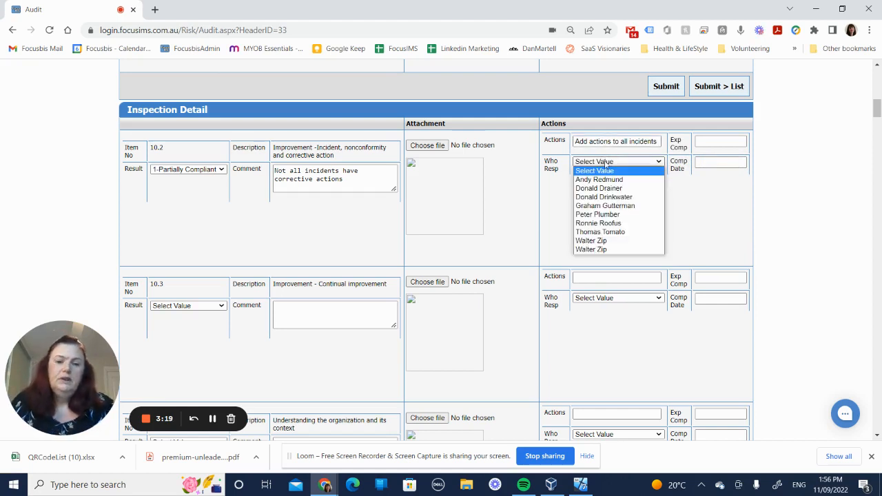
click(620, 197)
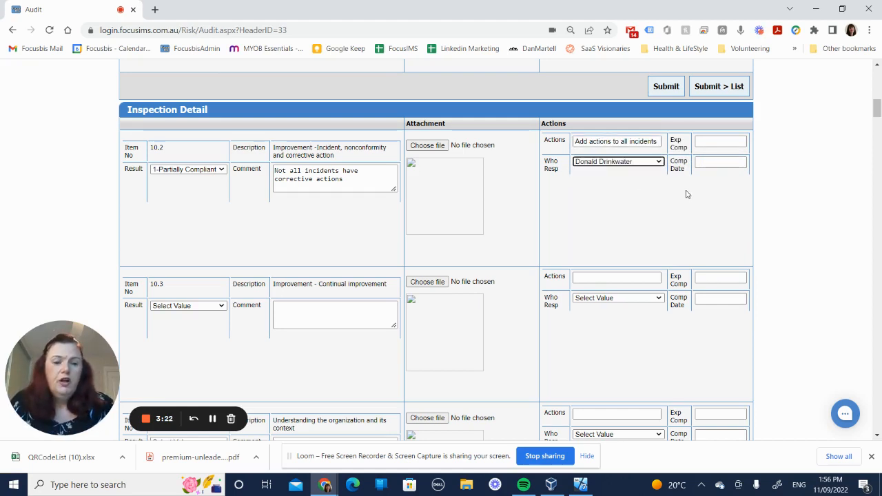
Step: Set item 10.2's expected completion date to 30/09/2022, submit the inspection results and review the compliance sections
click(710, 144)
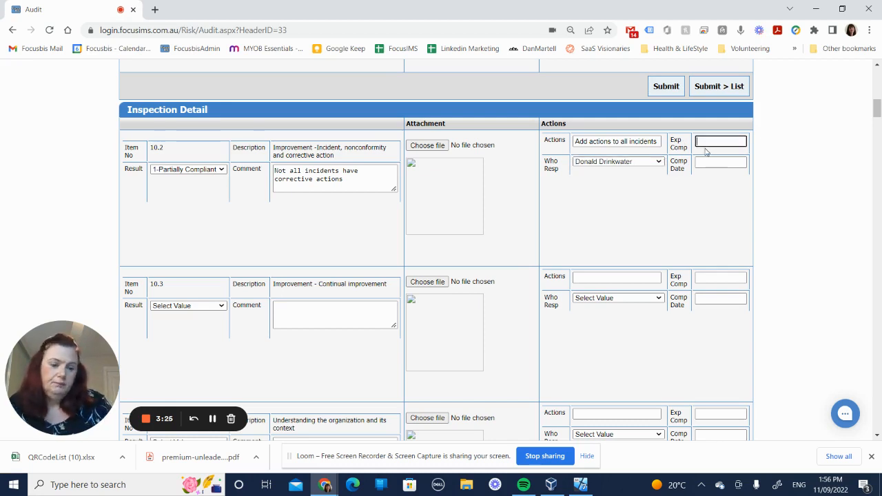
text(30/09/2022)
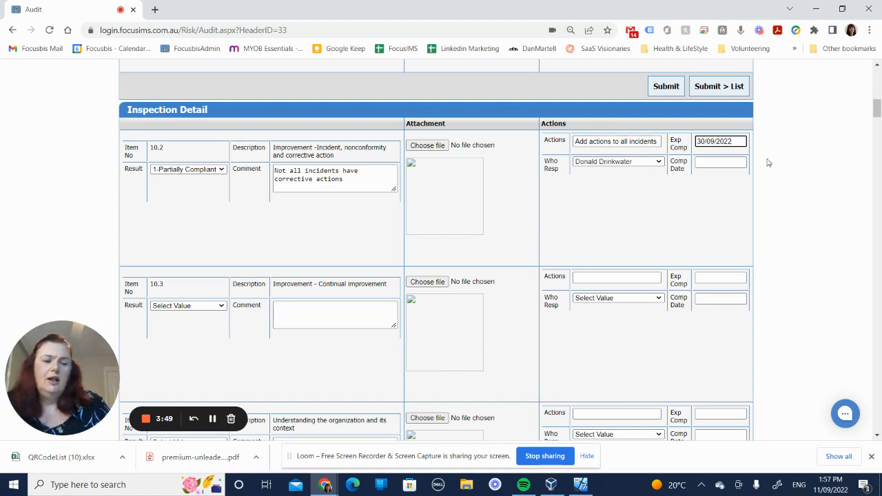
drag(876, 108, 876, 417)
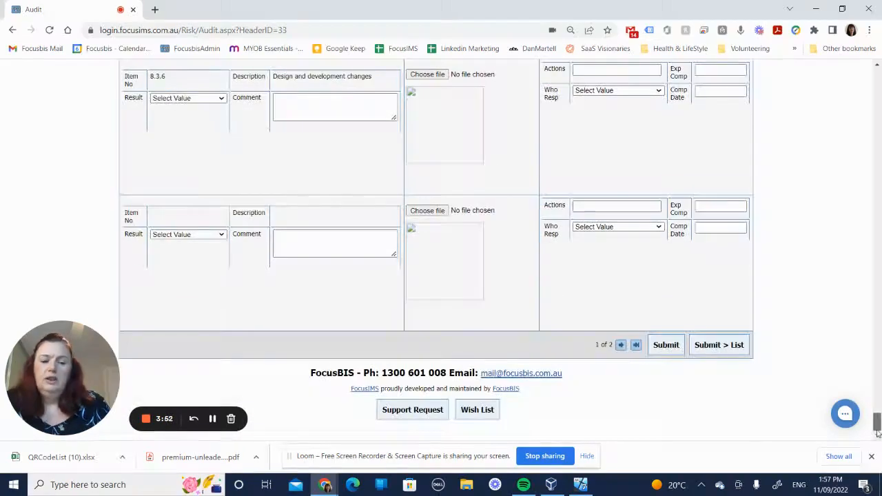
click(665, 346)
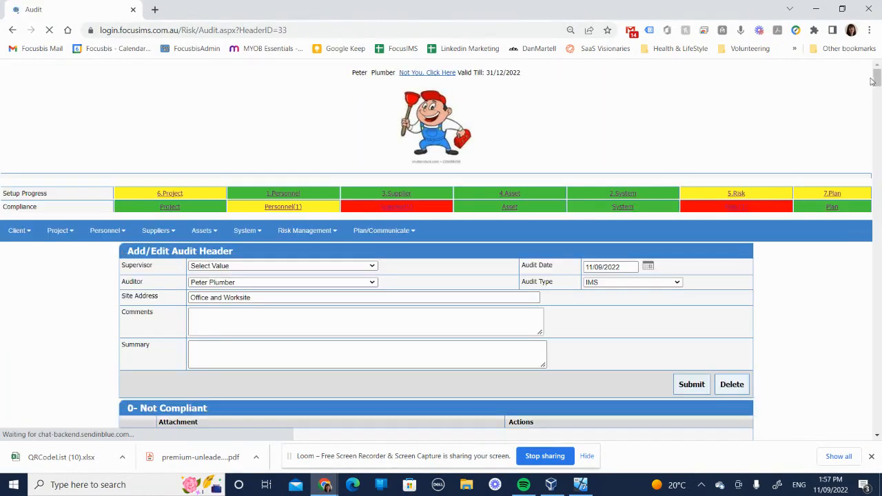
mouse_move(873, 81)
mouse_down()
mouse_move(876, 110)
mouse_move(877, 97)
mouse_up()
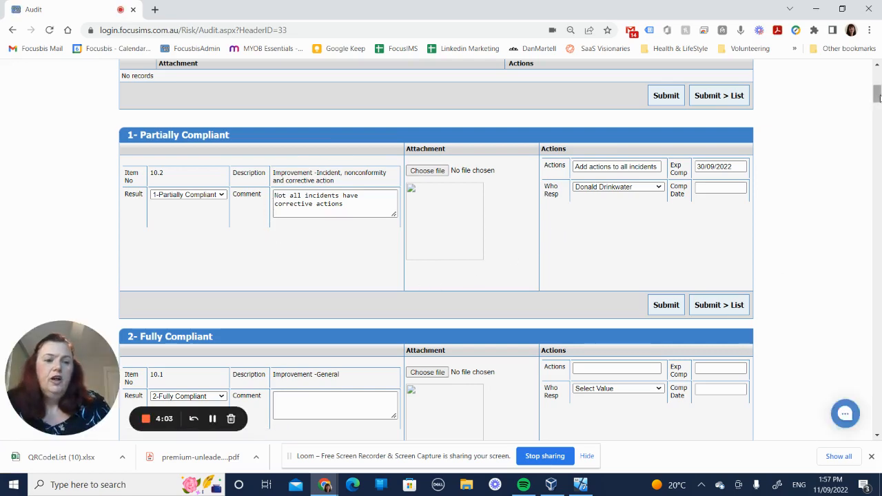
drag(877, 97, 876, 79)
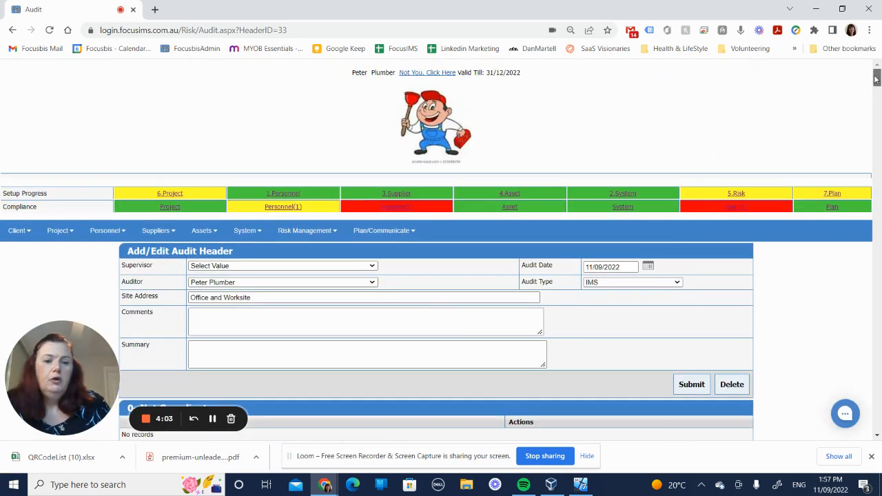
Step: Review the risk compliance alerts and open the overdue incident dated 29/06/2022 that has no actions
click(737, 209)
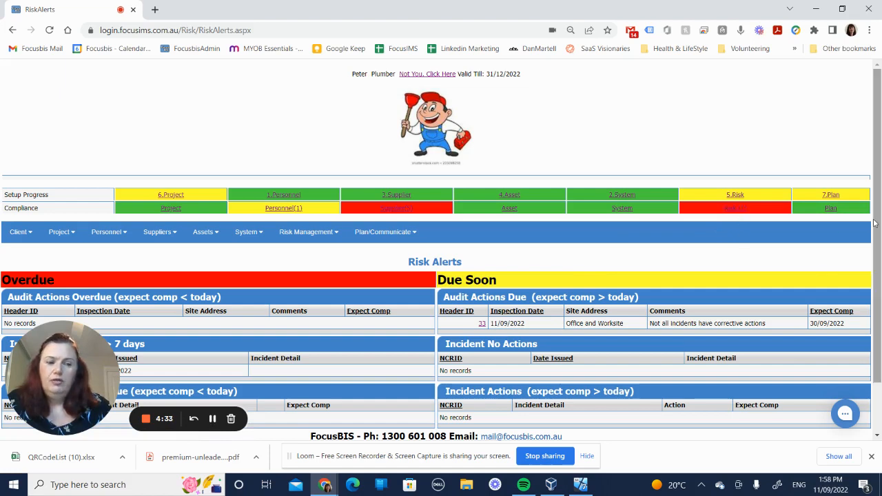
scroll(757, 258, down, 1)
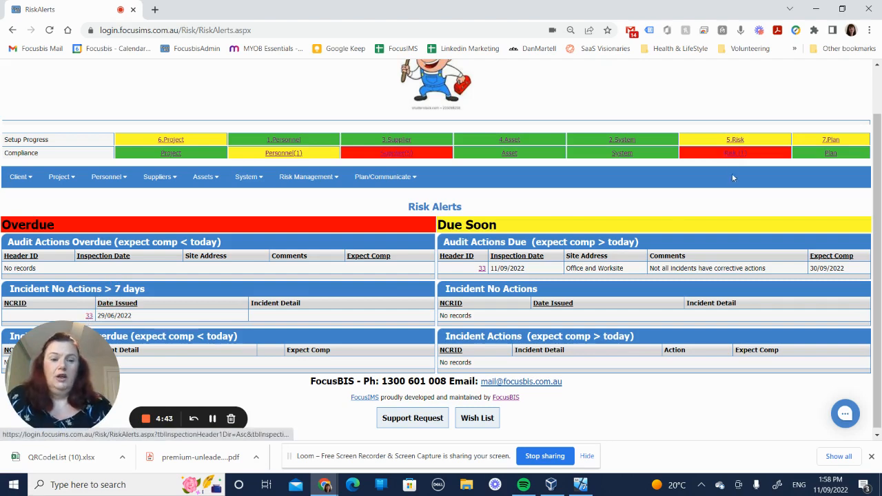
click(89, 316)
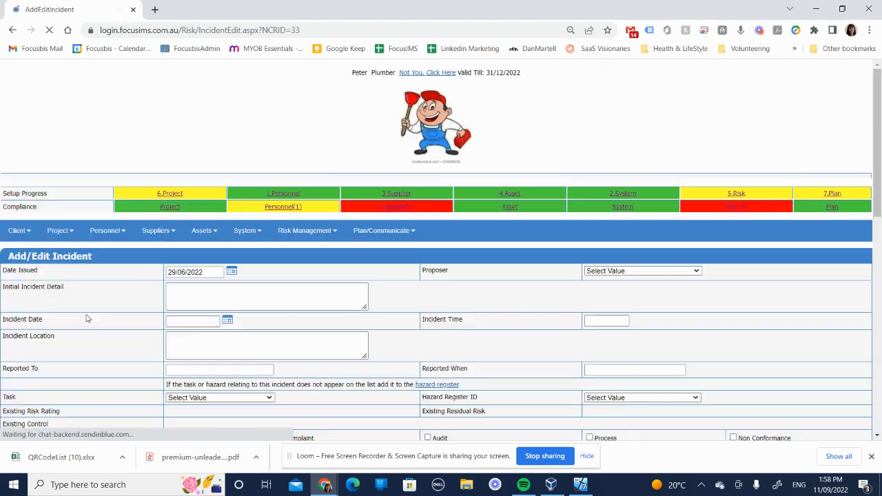
Step: Add an incident action with the details "test" and the complete date 11/09/2022
scroll(119, 335, down, 7)
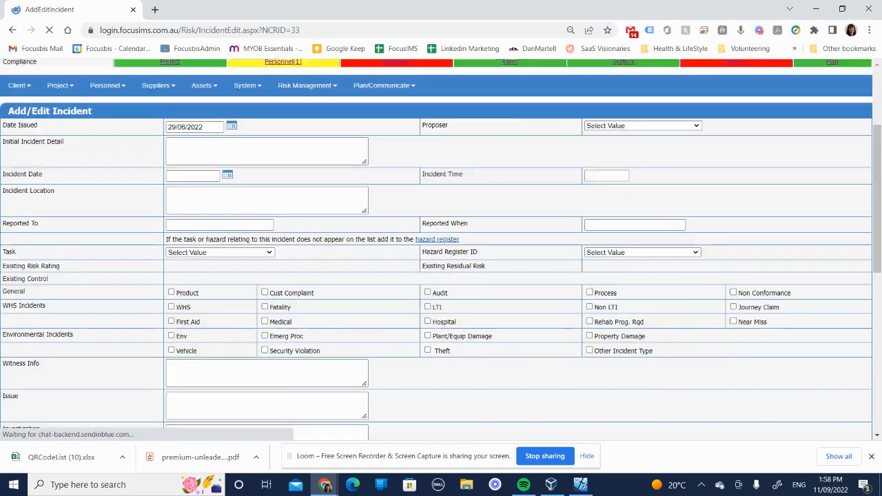
scroll(441, 275, down, 2)
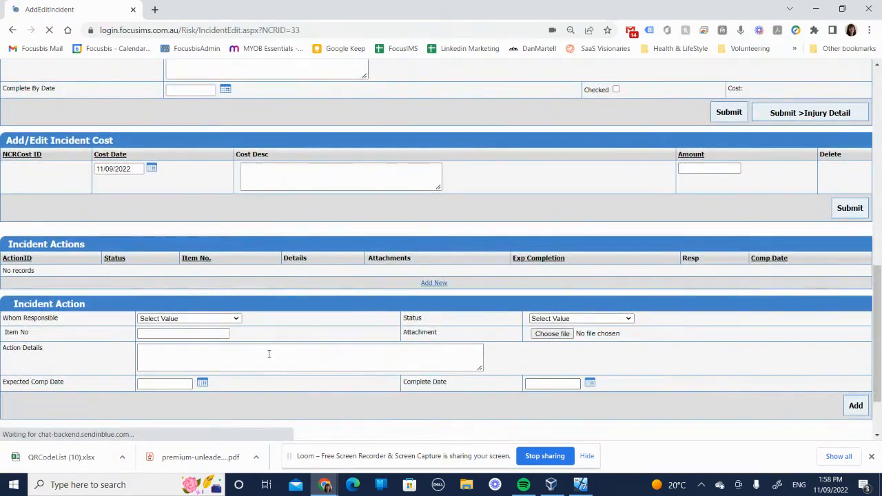
click(269, 354)
text(test)
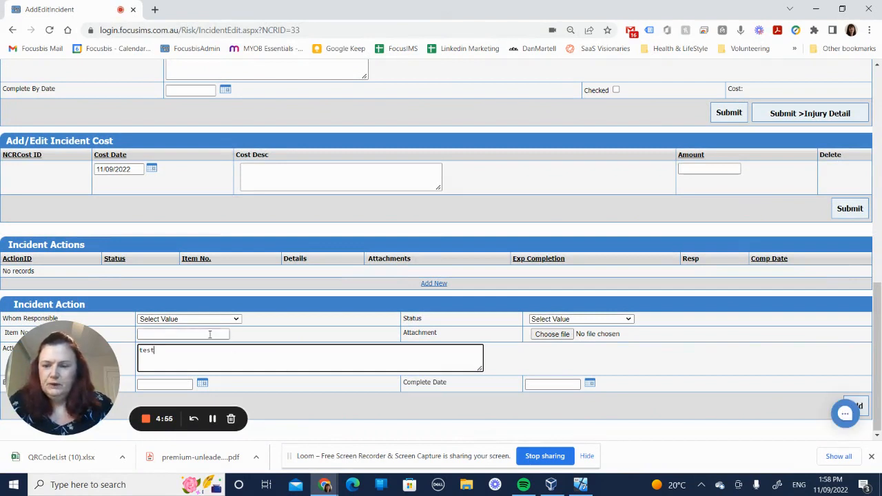
click(547, 385)
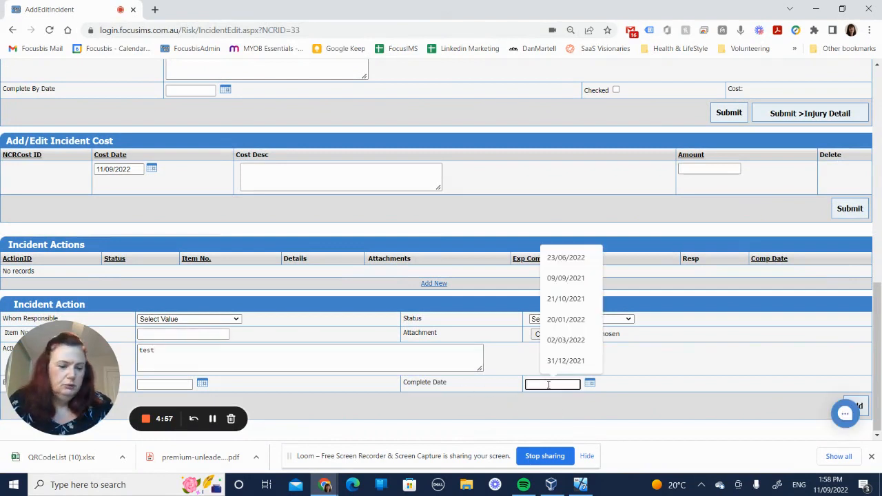
text(11/09/2022)
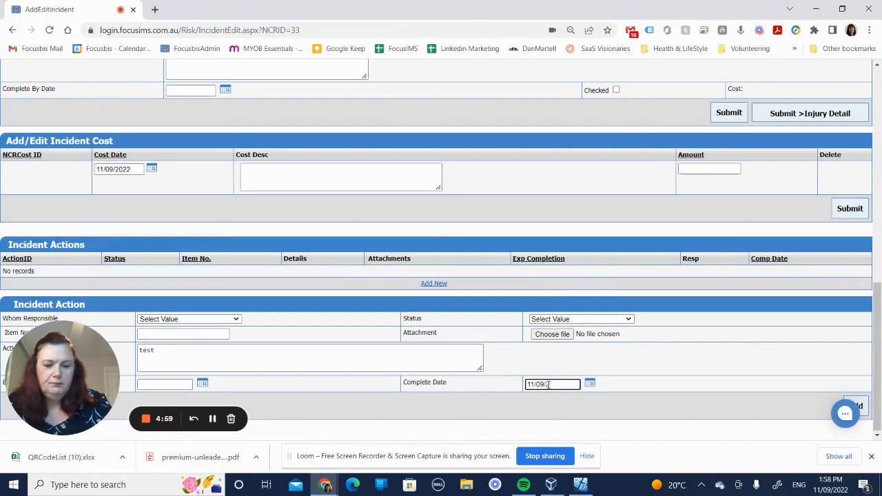
click(868, 406)
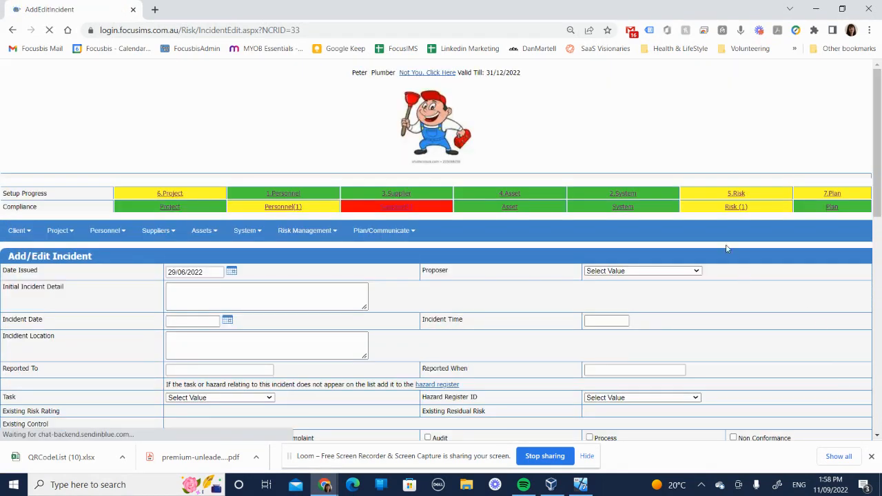
Step: Check the risk alerts again and view the inspections and audits list with its summary
click(735, 208)
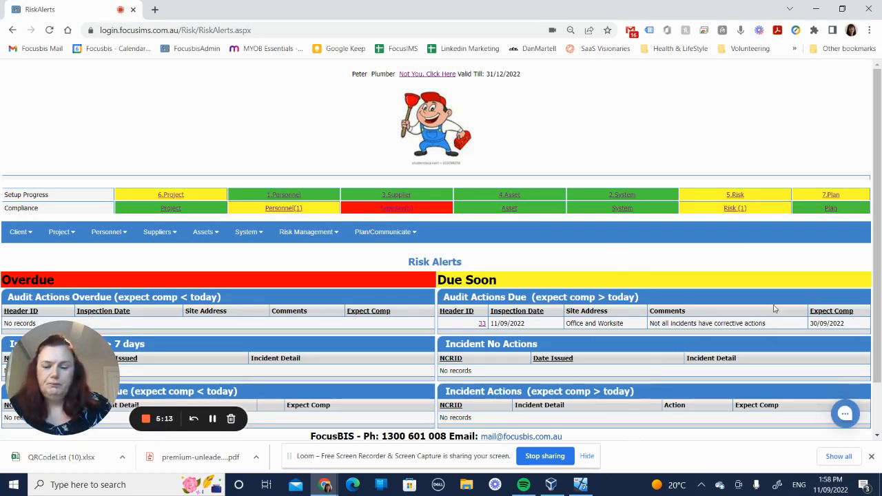
click(309, 238)
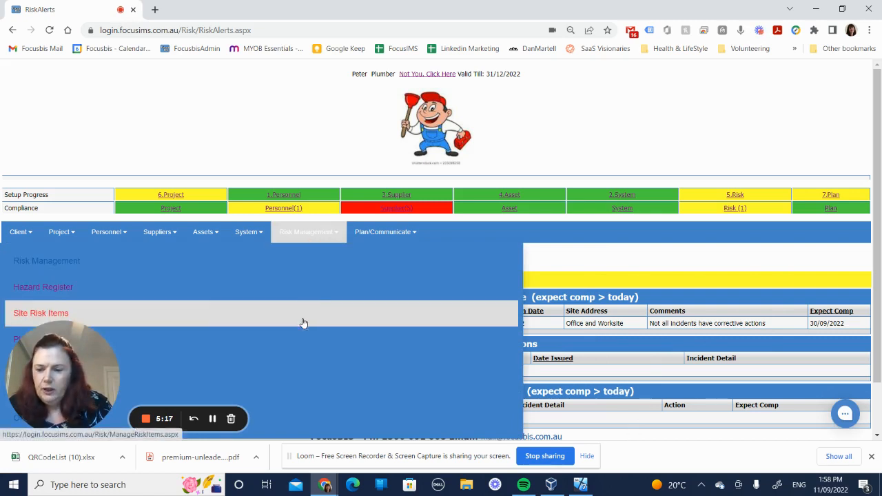
click(299, 369)
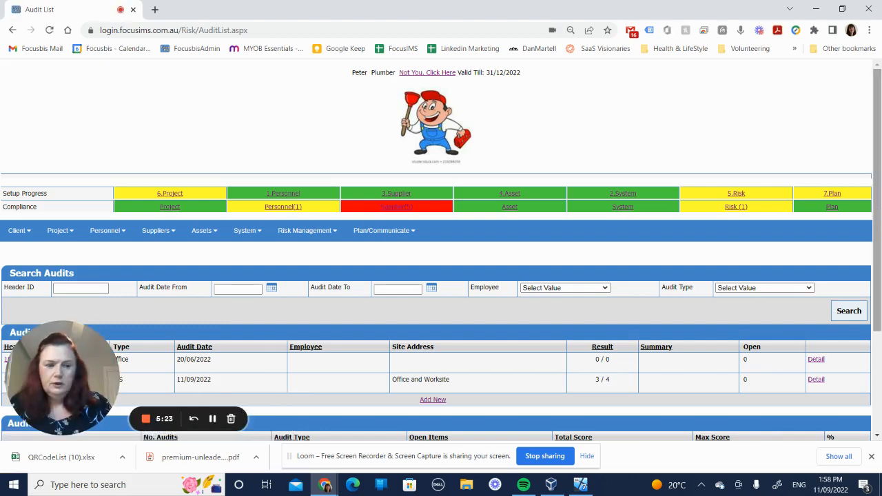
drag(872, 206, 872, 303)
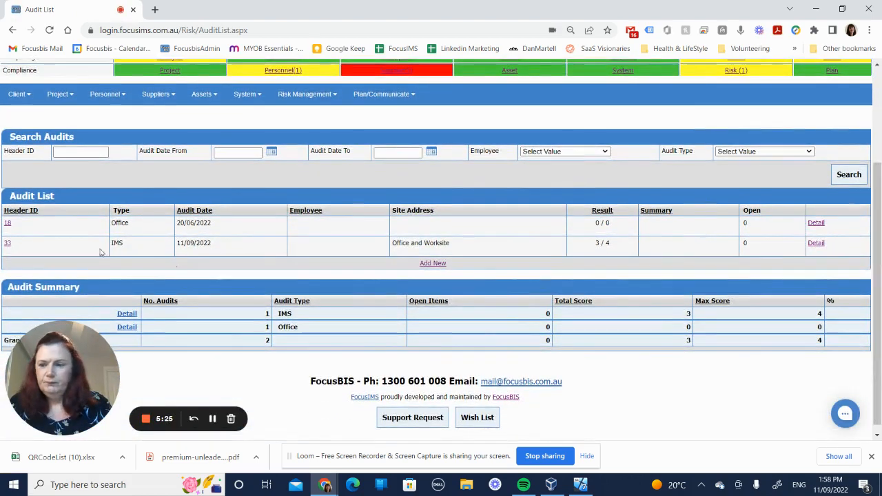
Step: Open the IMS audit dated 11/09/2022 and review its compliance sections and remaining inspection items
click(7, 245)
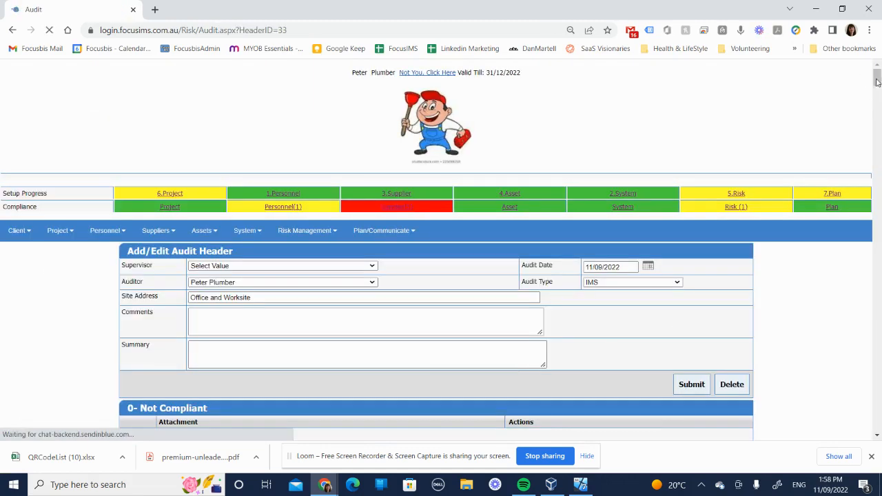
drag(876, 81, 870, 109)
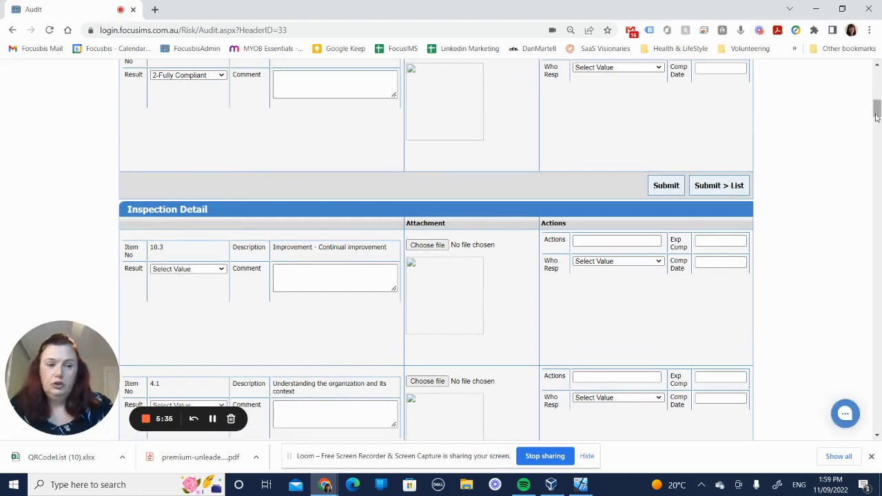
drag(877, 114, 877, 93)
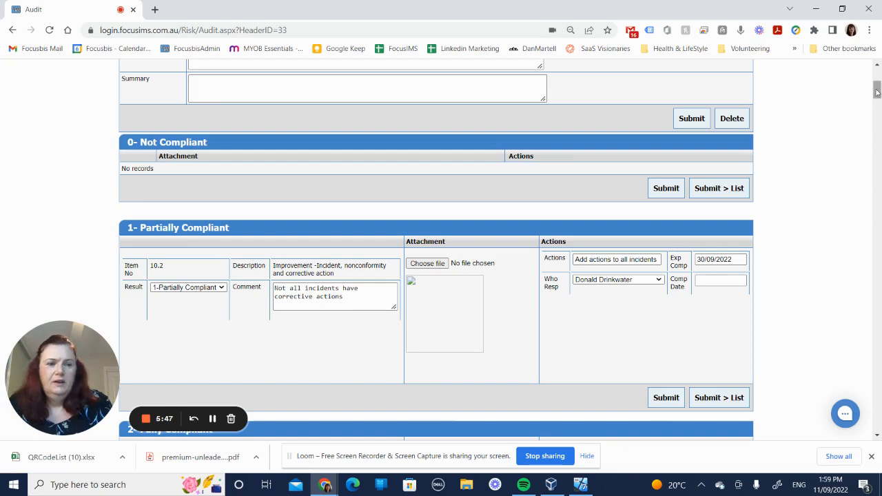
drag(877, 93, 876, 75)
Step: Return to the inspections and audits list and check the IMS audit's result score
mouse_move(320, 231)
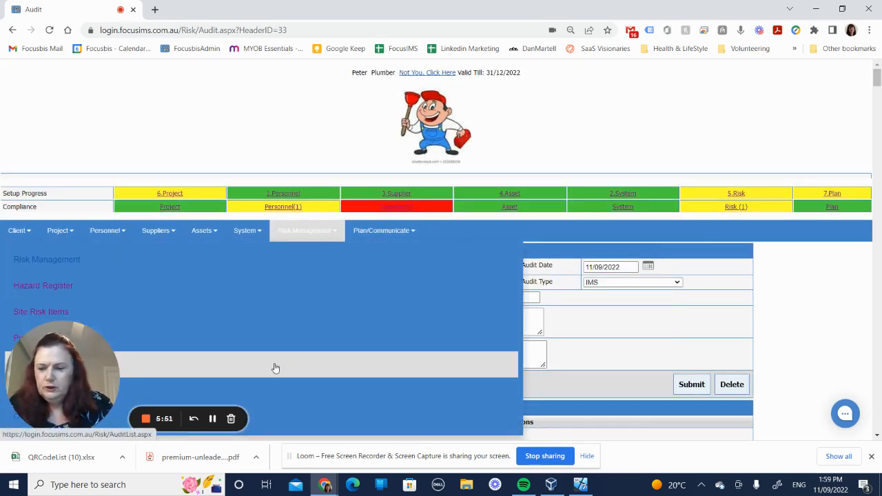
click(274, 367)
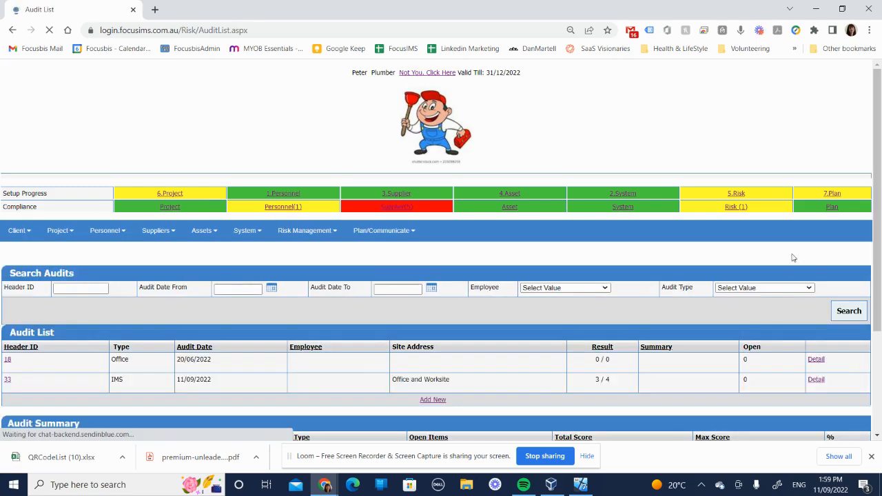
scroll(879, 140, down, 3)
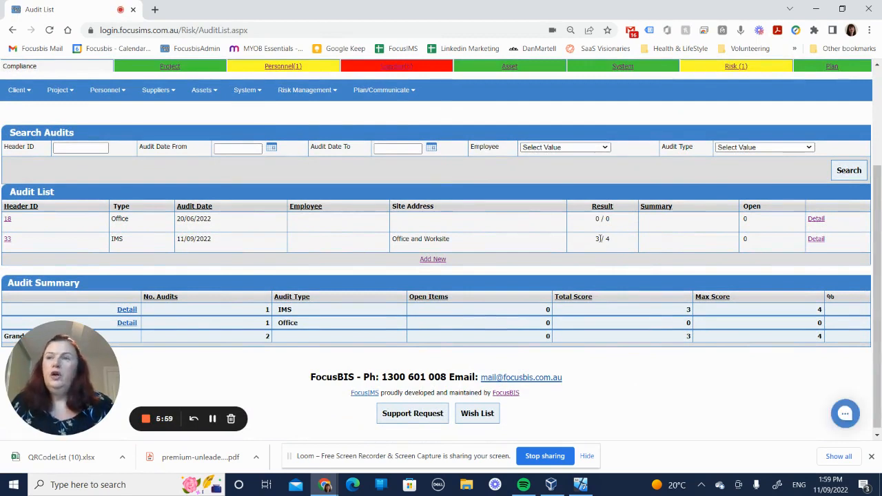
Step: Reopen the IMS audit and compare its partially compliant and fully compliant items
click(7, 241)
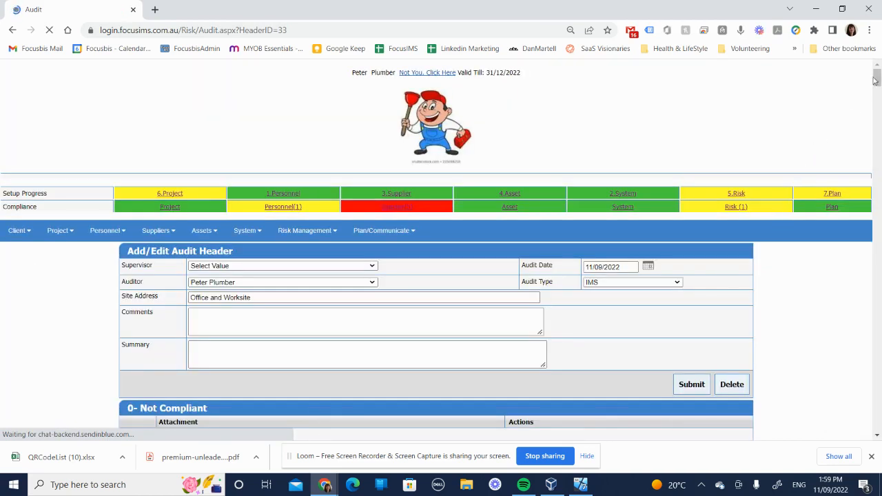
drag(876, 78, 877, 85)
scroll(877, 86, down, 5)
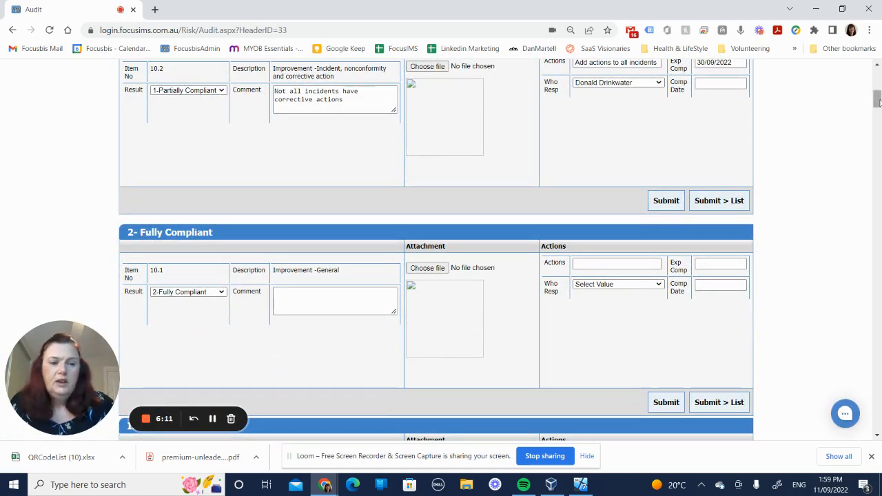
drag(875, 102, 876, 91)
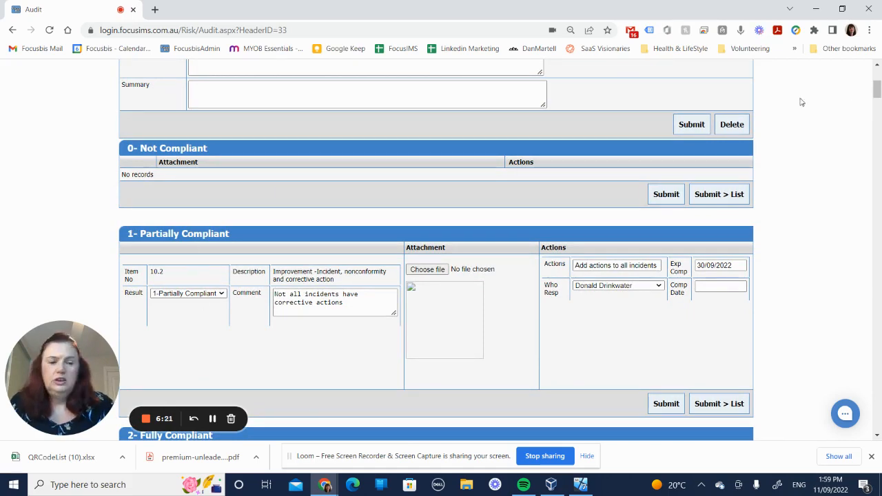
scroll(678, 191, down, 3)
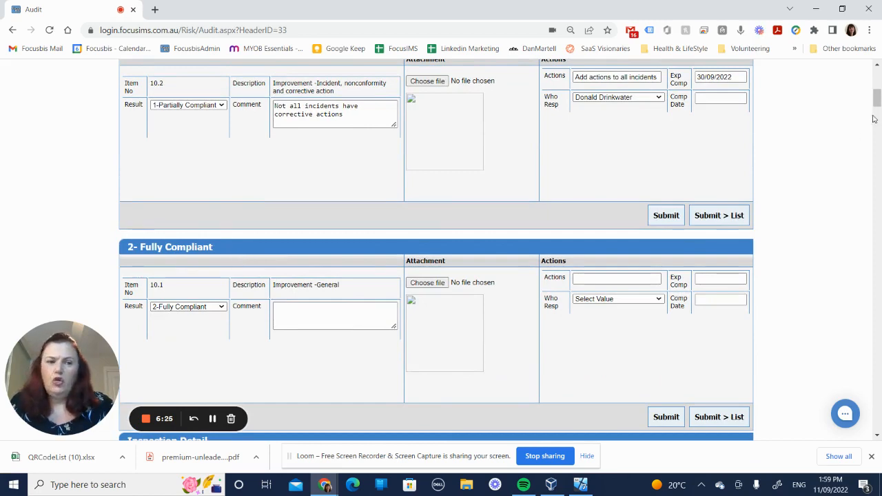
scroll(875, 103, up, 5)
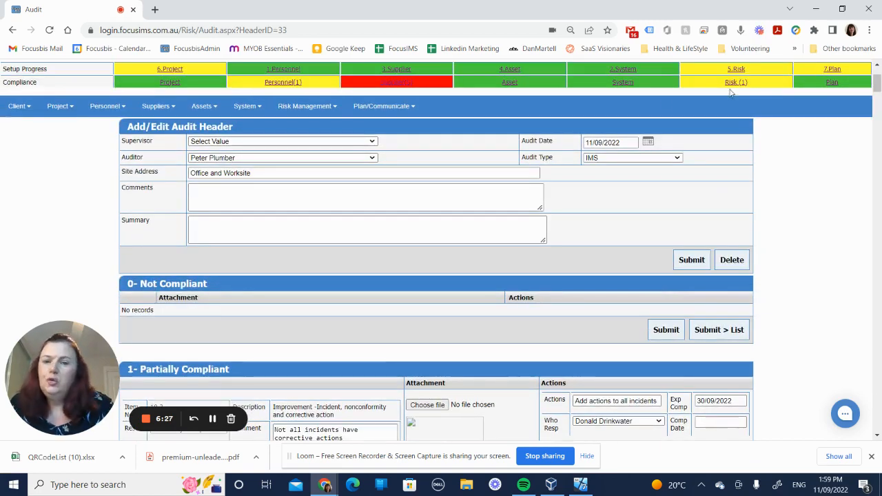
Step: Go back to the inspections and audits list and examine the open items and audit summary totals
click(308, 107)
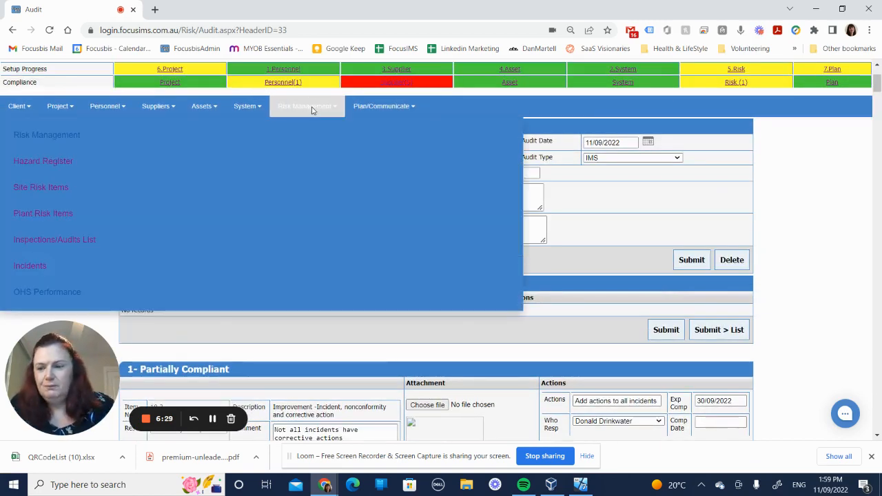
click(181, 247)
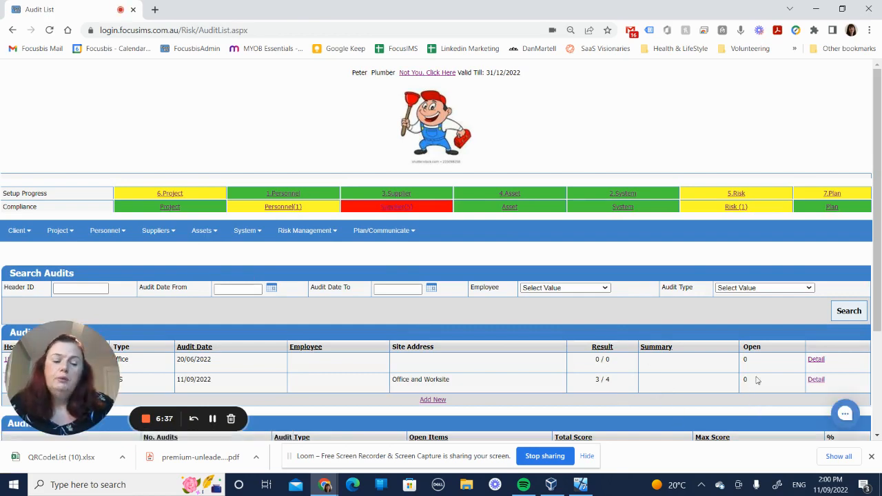
drag(877, 149, 877, 251)
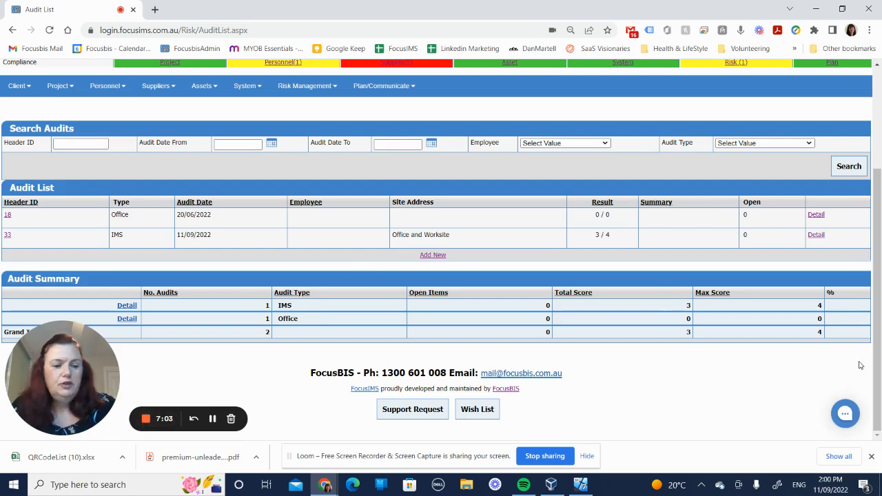
scroll(861, 365, up, 3)
click(290, 229)
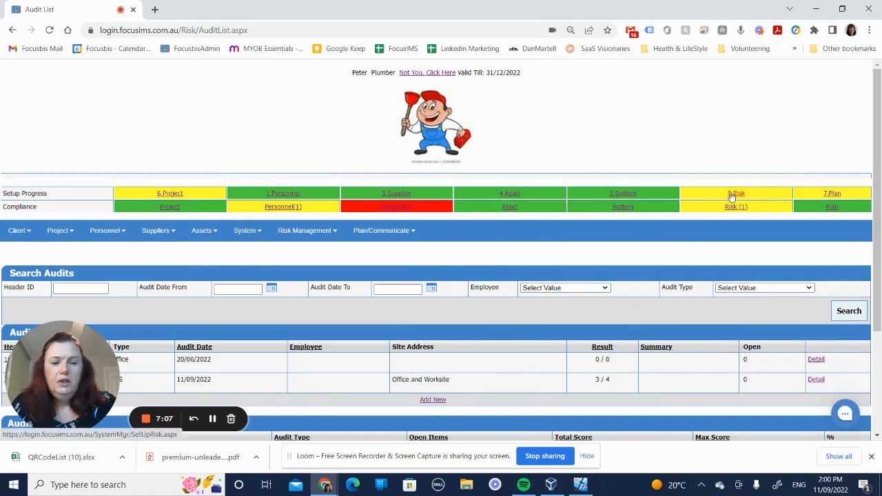
Step: Mark steps 4 (review audit items) and 5 (add audits) of the Risk Management setup guide as done and update the progress
click(730, 195)
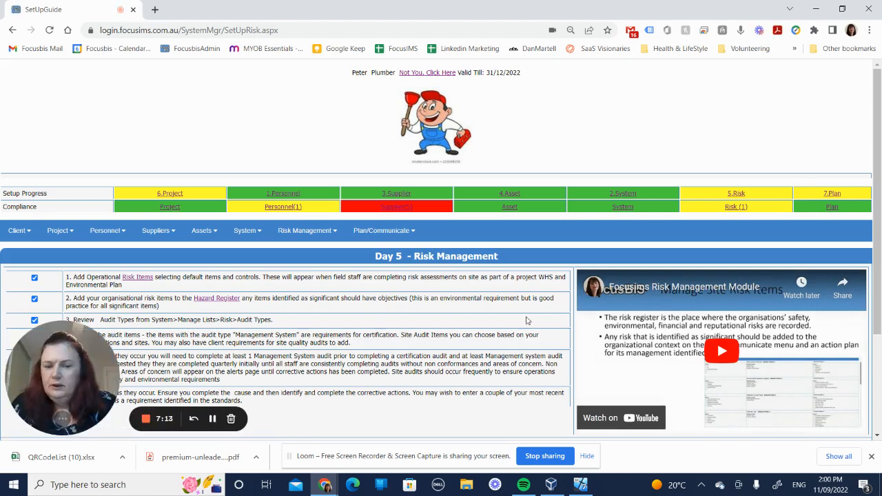
drag(876, 207, 876, 303)
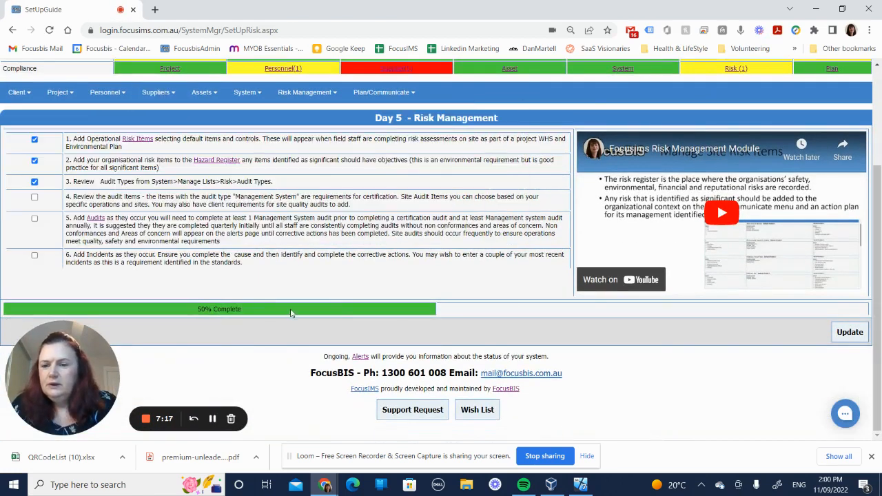
click(34, 198)
click(35, 218)
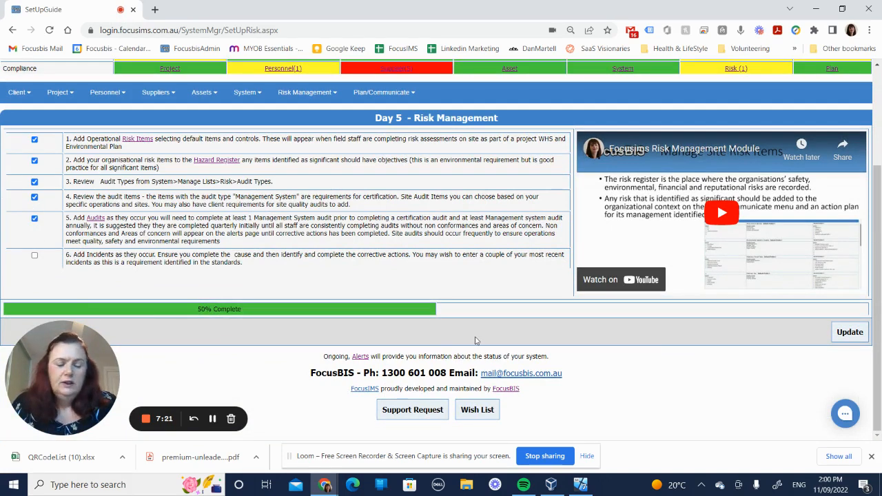
click(846, 333)
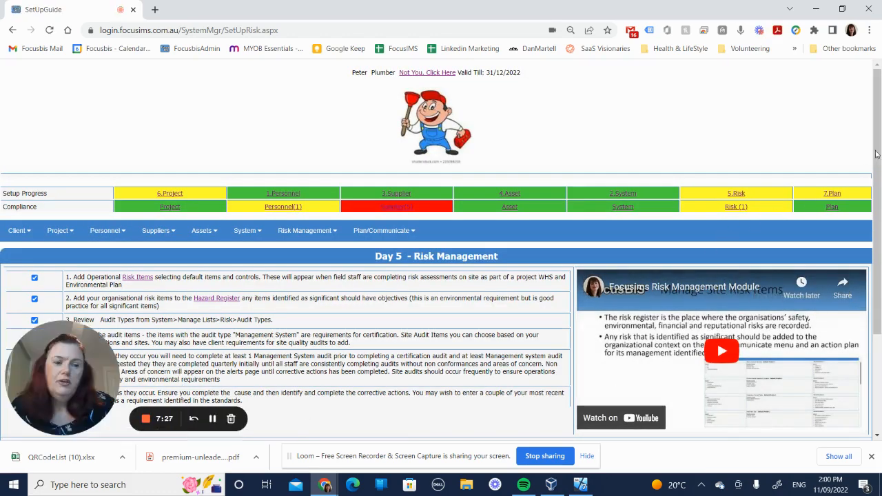
scroll(720, 276, down, 1)
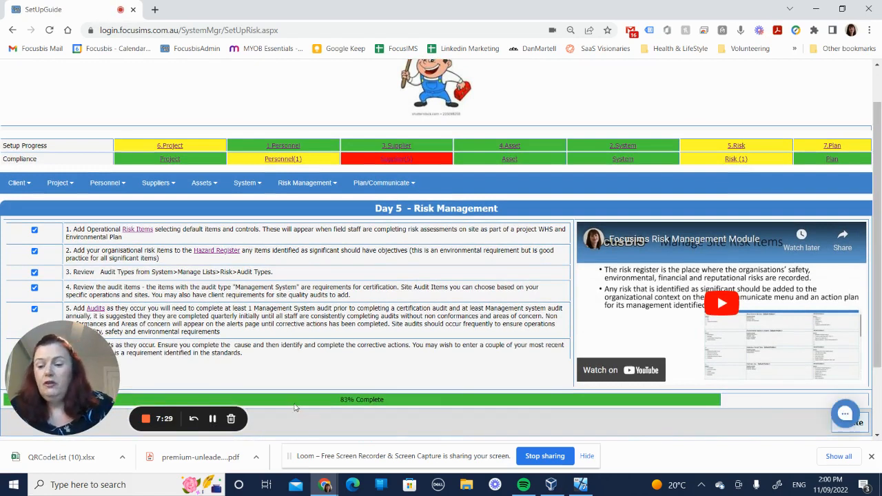